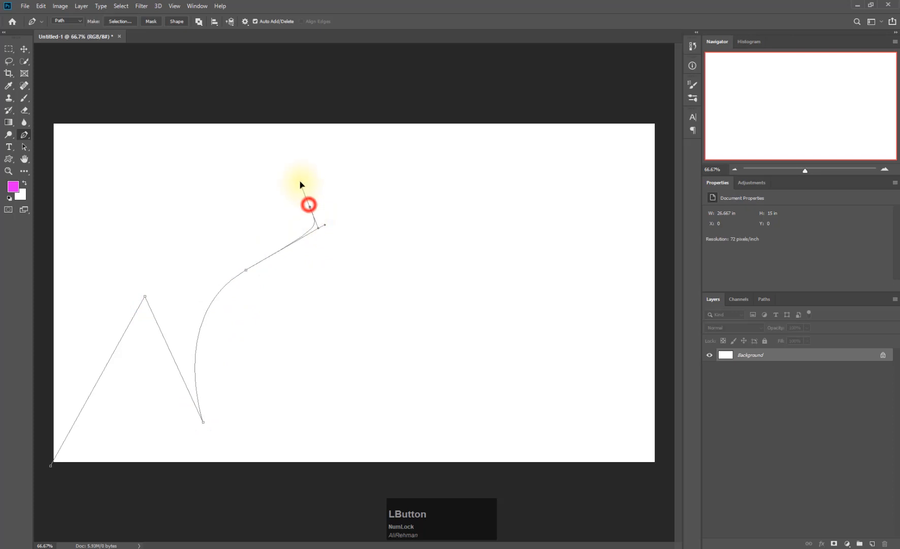
Extend the curved pen path across the upper right part of the canvas and add a new empty layer.
left_click_drag(515, 194, 649, 233)
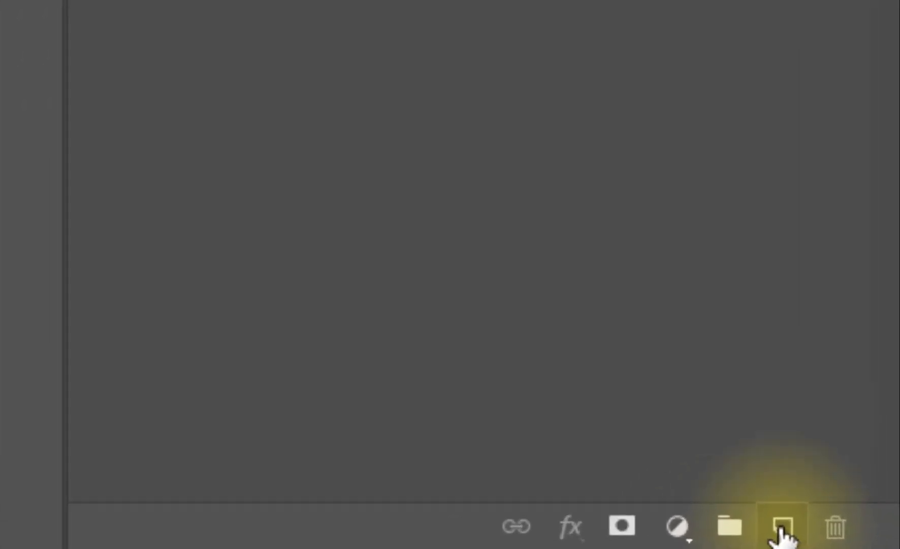
left_click(873, 543)
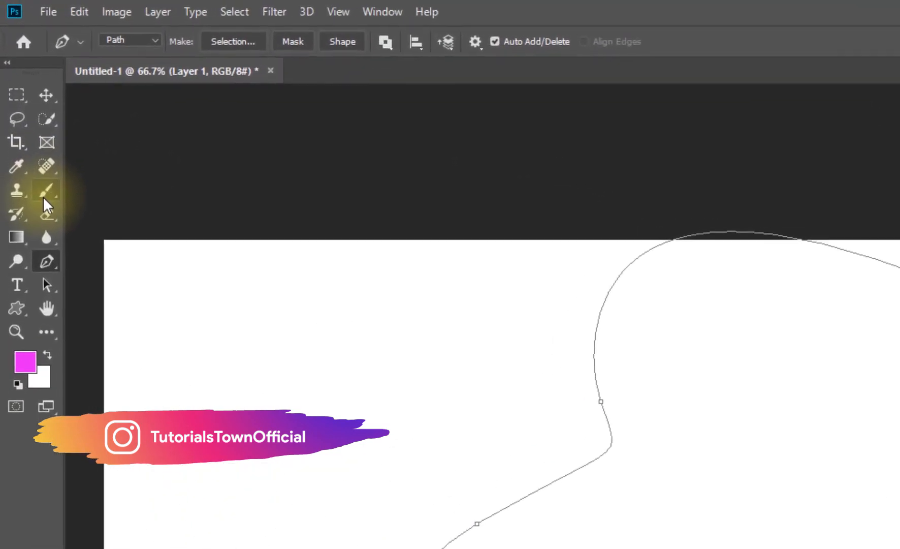
Set the foreground colour to a bright blue and activate the Brush tool.
left_click(24, 97)
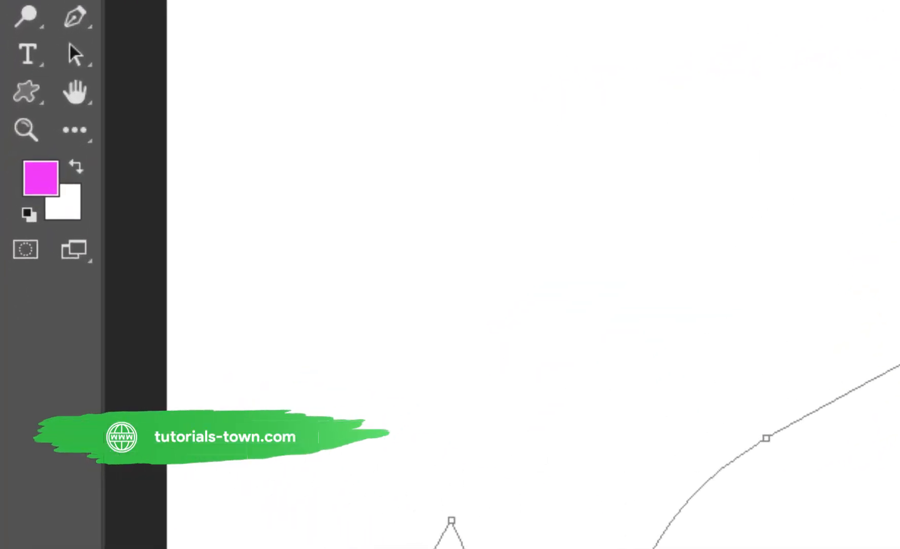
left_click(39, 179)
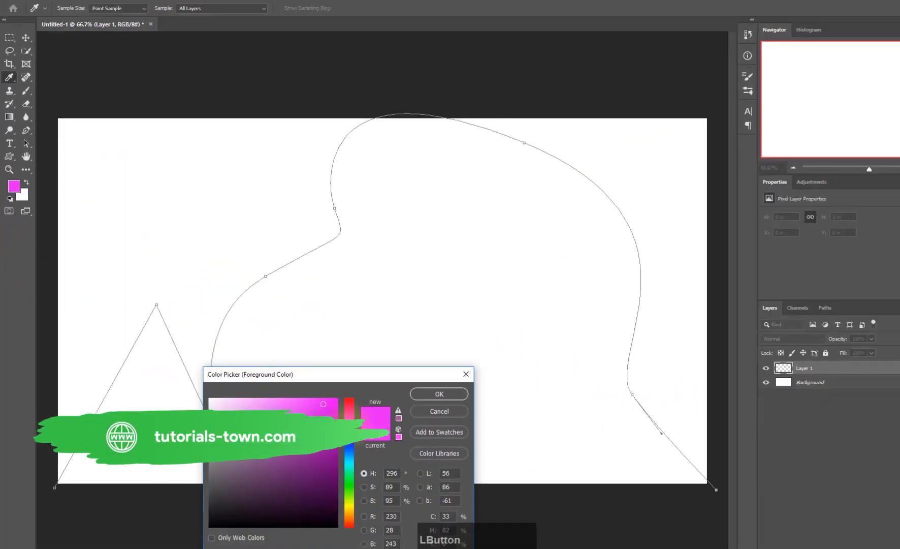
left_click(353, 453)
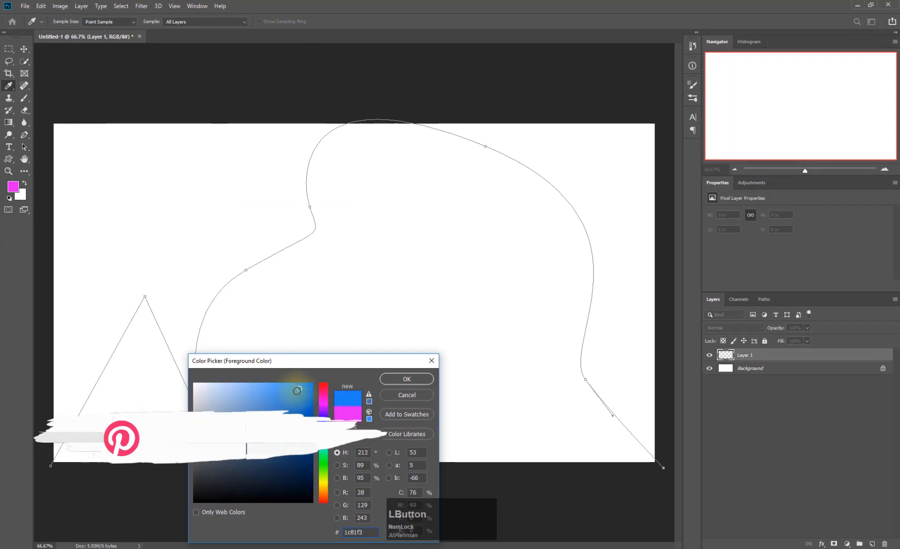
left_click(406, 379)
key("b")
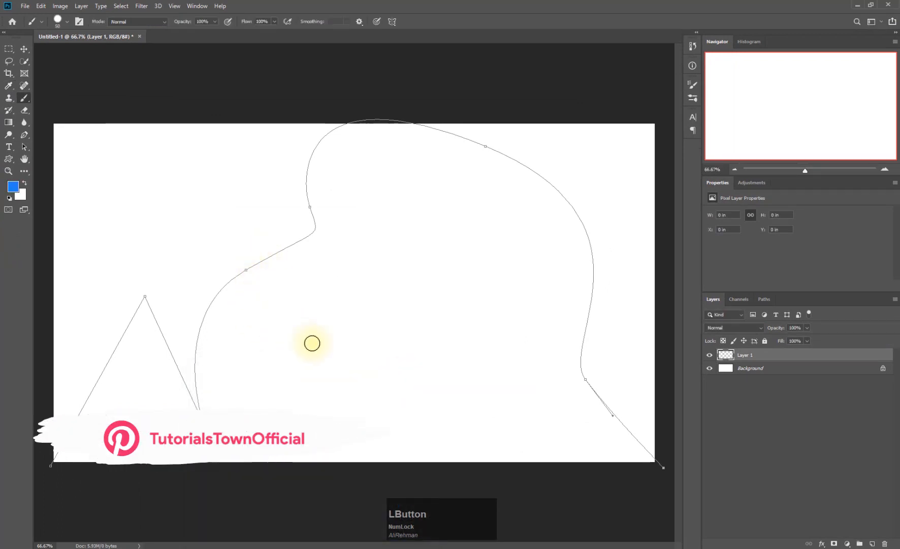
Paint a zigzag test stroke inside the path near the canvas centre and undo it.
left_click_drag(375, 342, 343, 332)
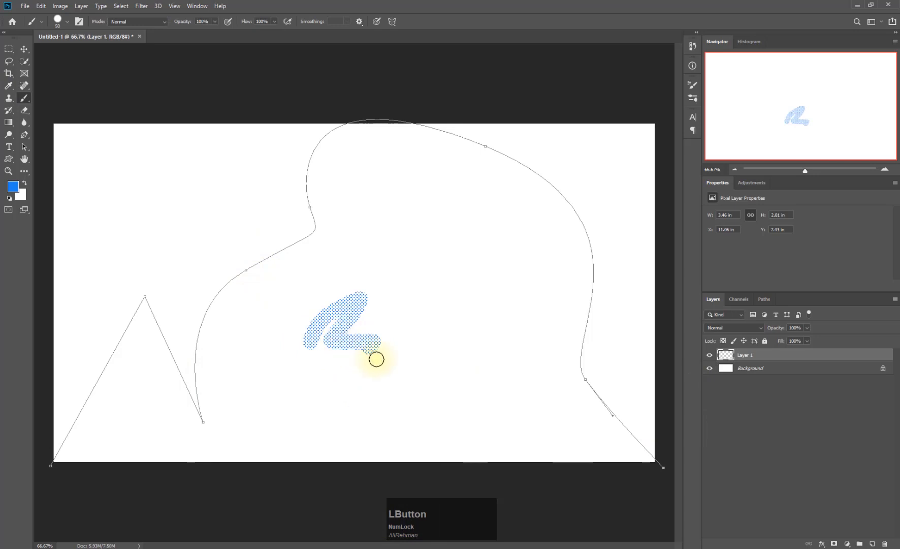
key("ctrl+z")
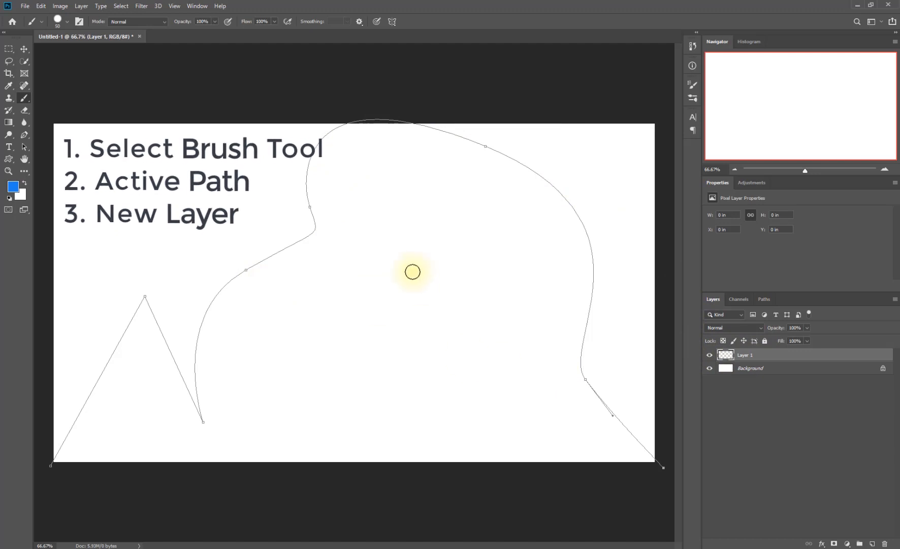
Stroke the active path with the blue brush and paint a freehand outline in the middle of the canvas.
key("Return")
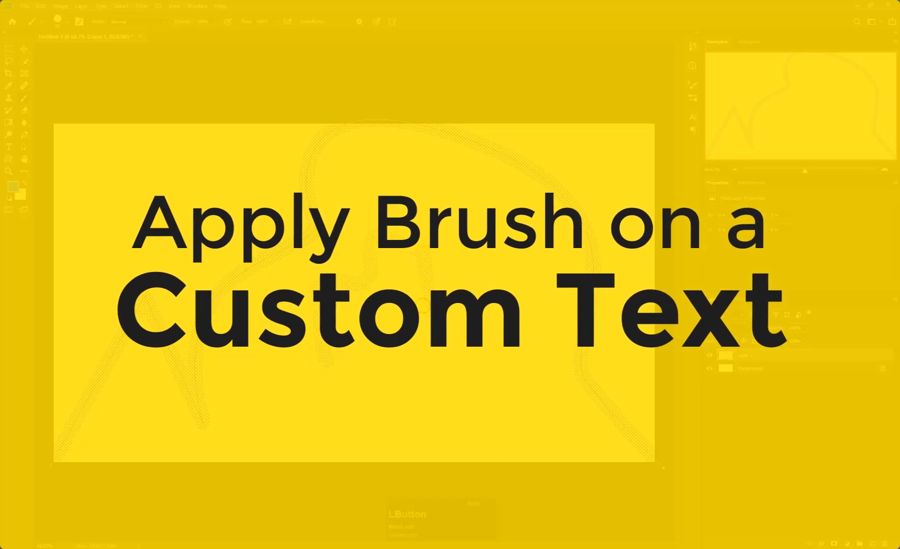
mouse_move(320, 244)
left_mouse_down()
mouse_move(386, 264)
mouse_move(356, 315)
mouse_move(396, 356)
mouse_move(325, 376)
left_mouse_up()
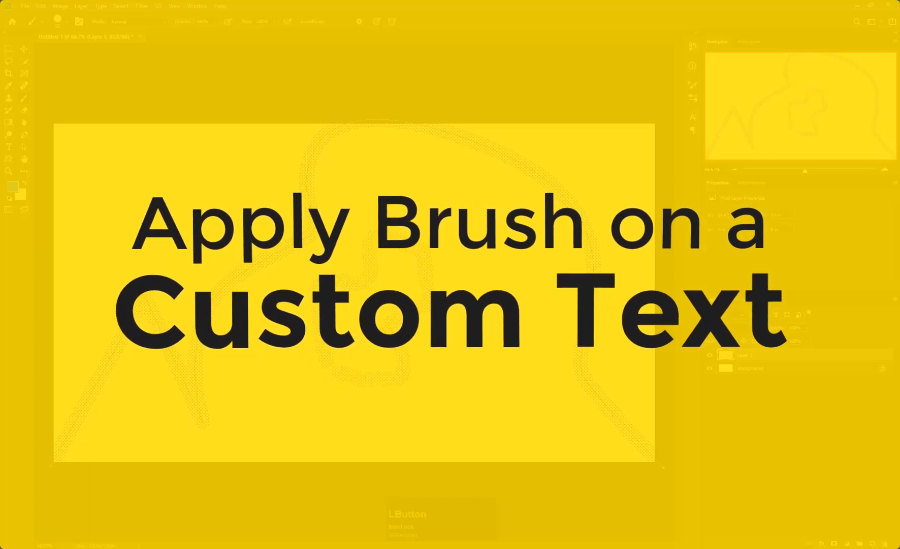
key("Num_Lock")
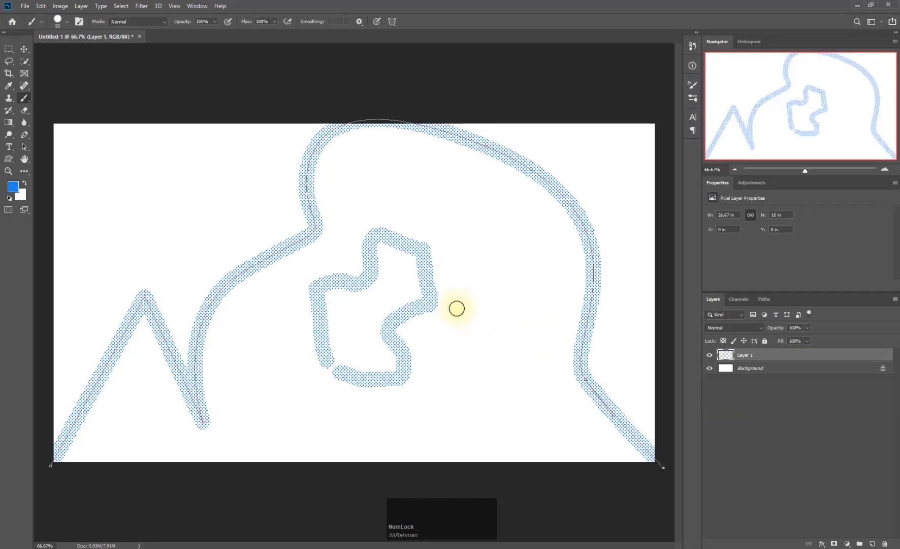
Hide Layer 1 and deselect the Work Path so its outline no longer shows on the canvas.
left_click(709, 355)
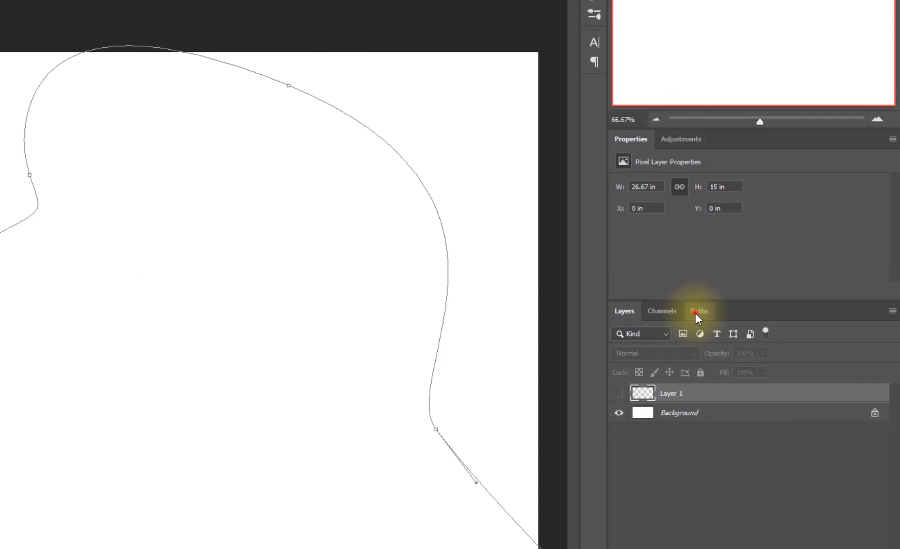
left_click(764, 299)
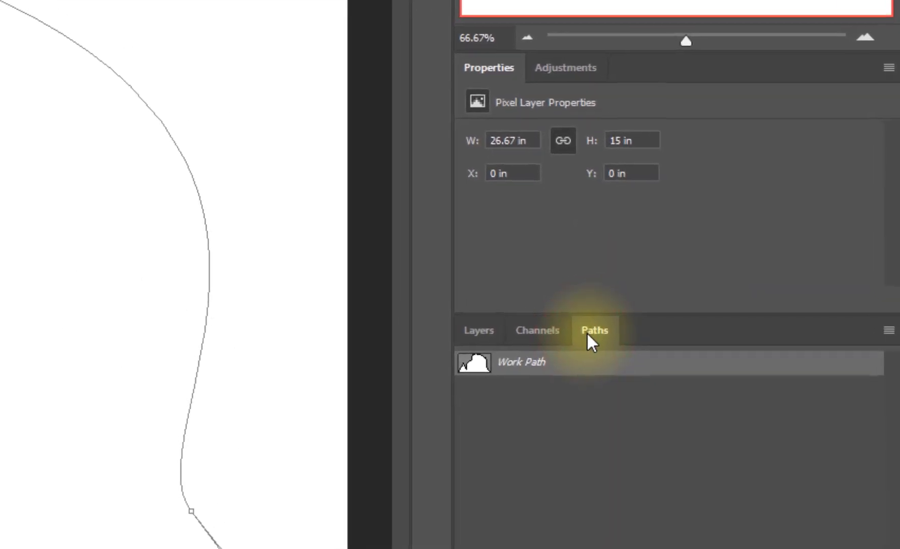
left_click(526, 426)
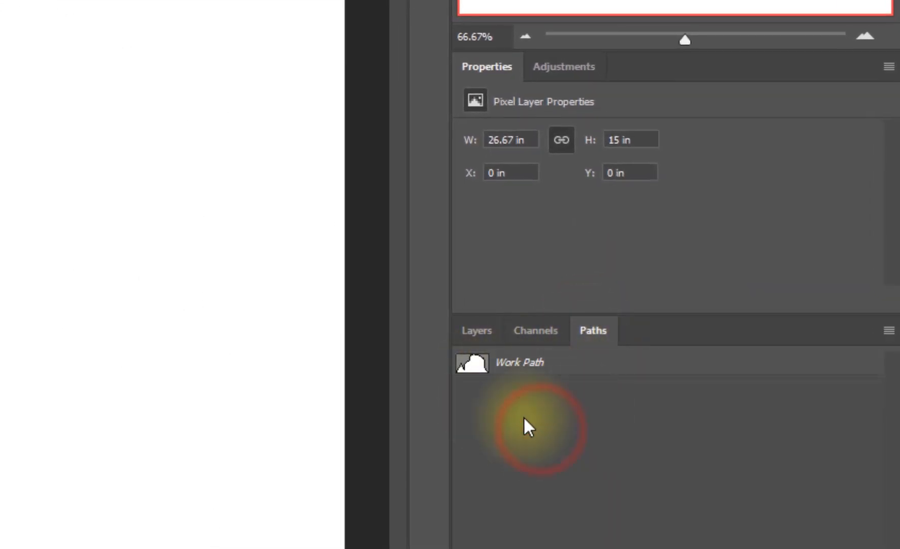
left_click(477, 330)
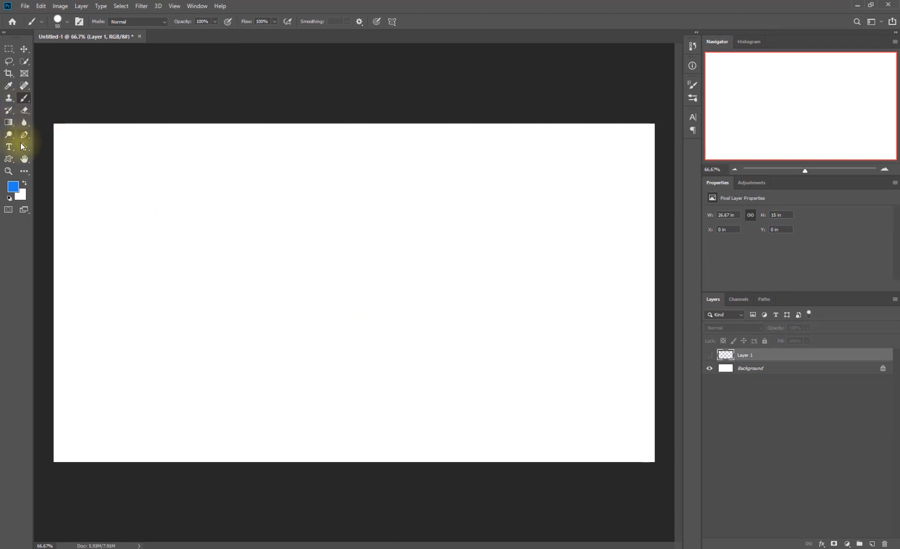
Add a text layer reading "Pakistan" in Biko Bold on the canvas.
left_click(23, 137)
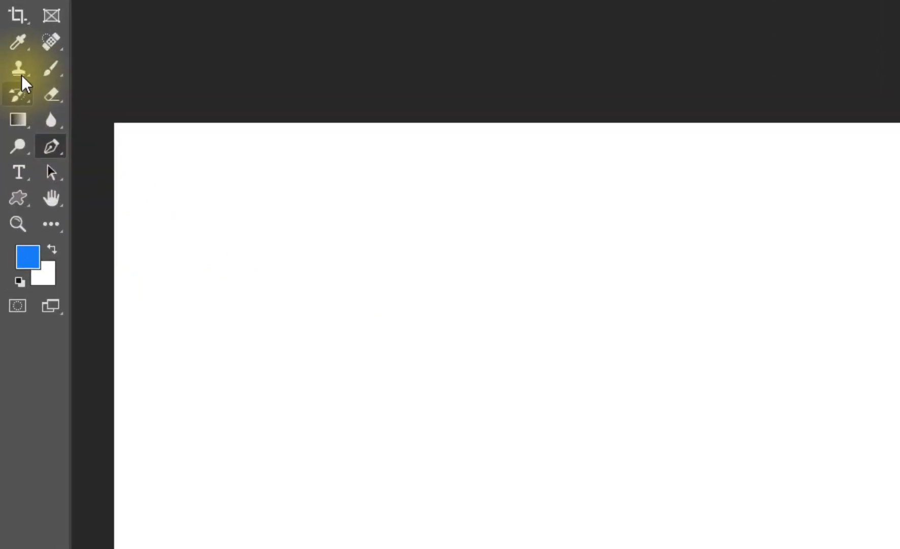
left_click(8, 146)
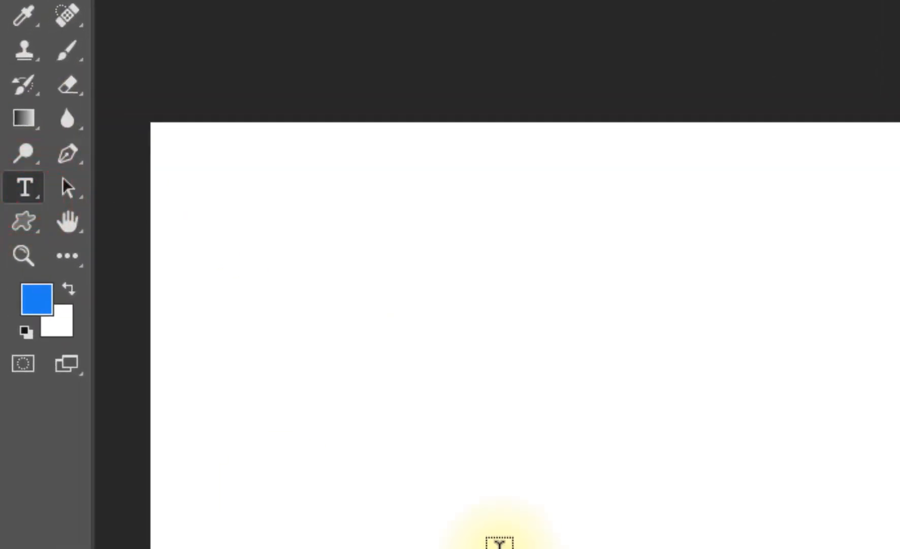
left_click(276, 359)
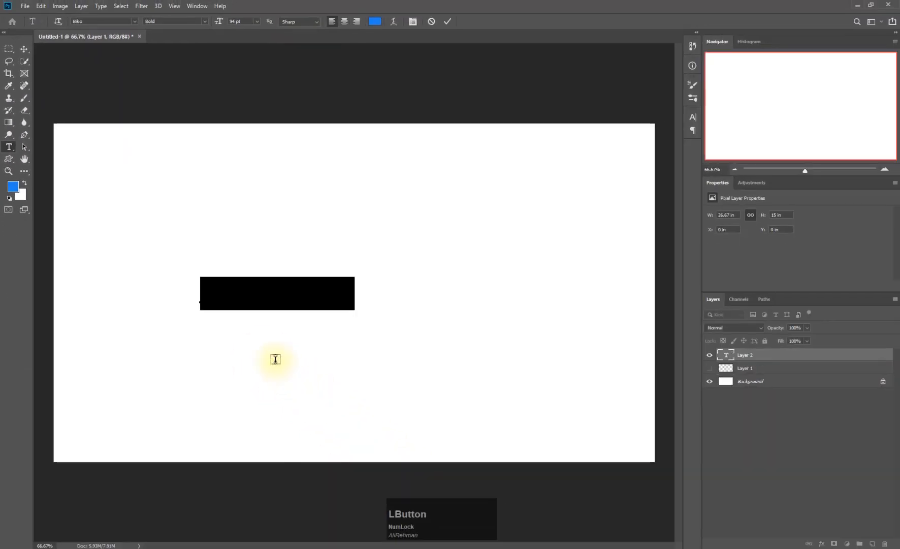
type("Pakistan")
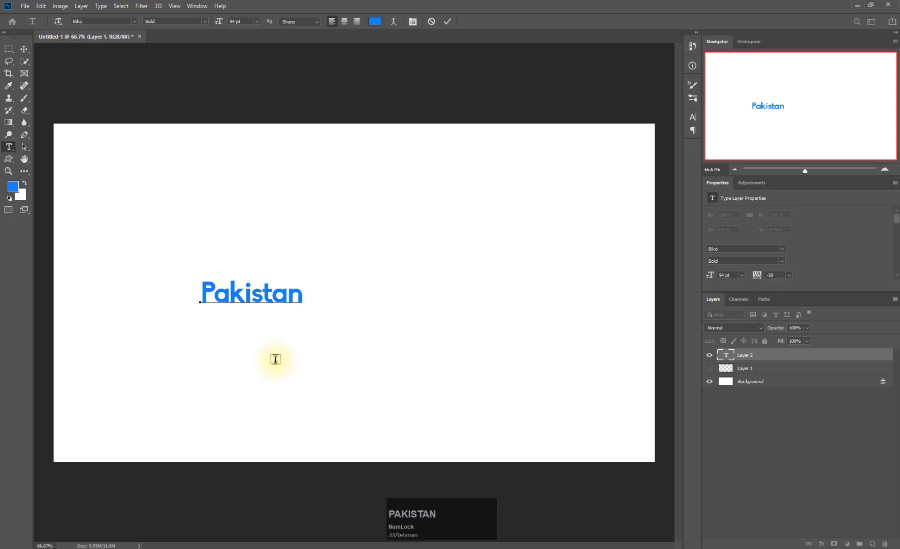
Format the text at 368 pt in all caps and move it to the centre of the canvas.
left_click_drag(298, 294, 216, 294)
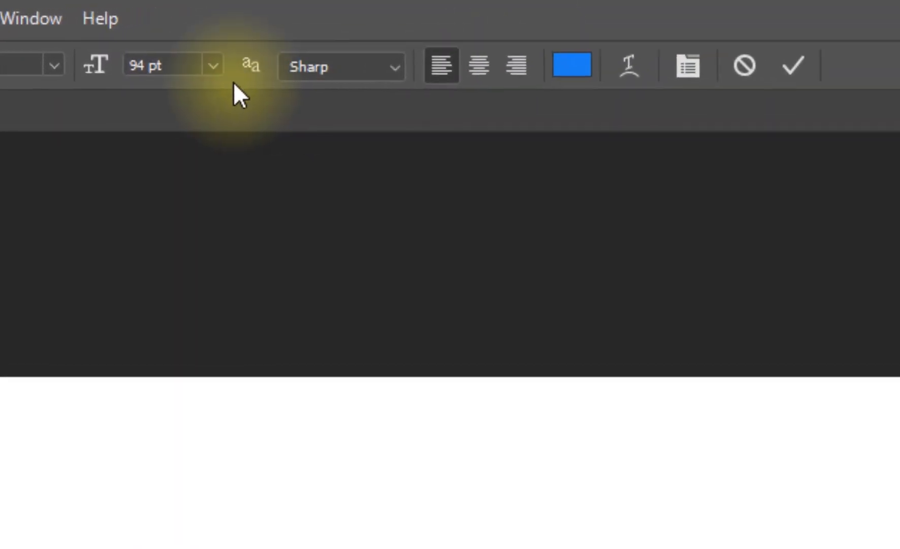
left_click_drag(100, 73, 589, 488)
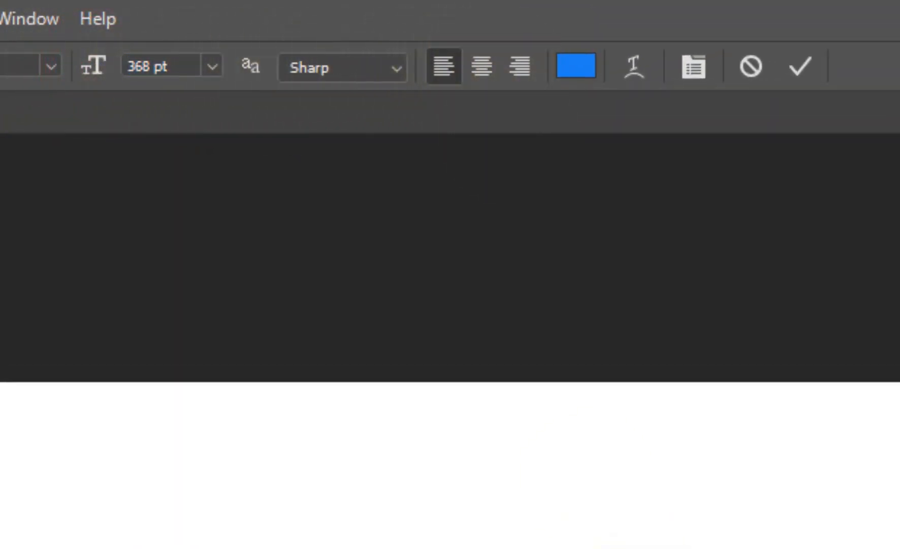
left_click(695, 67)
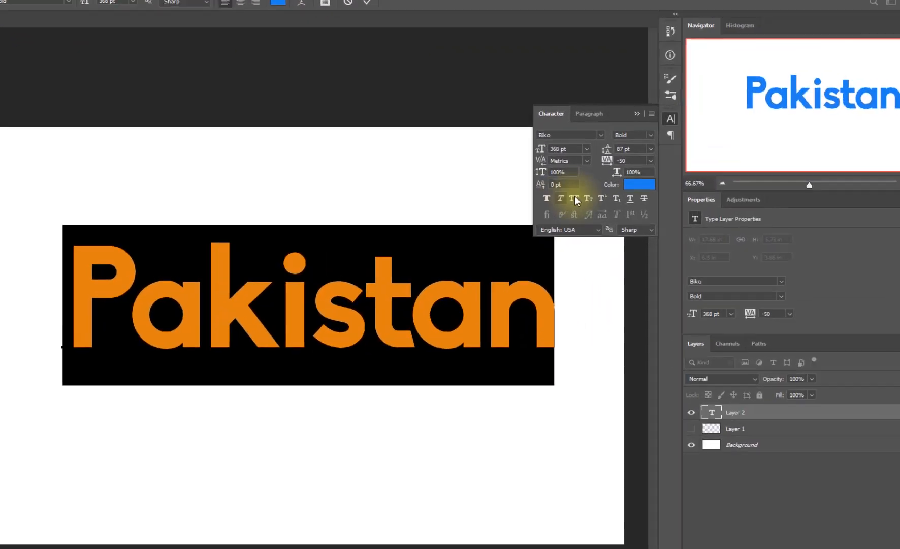
left_click(574, 198)
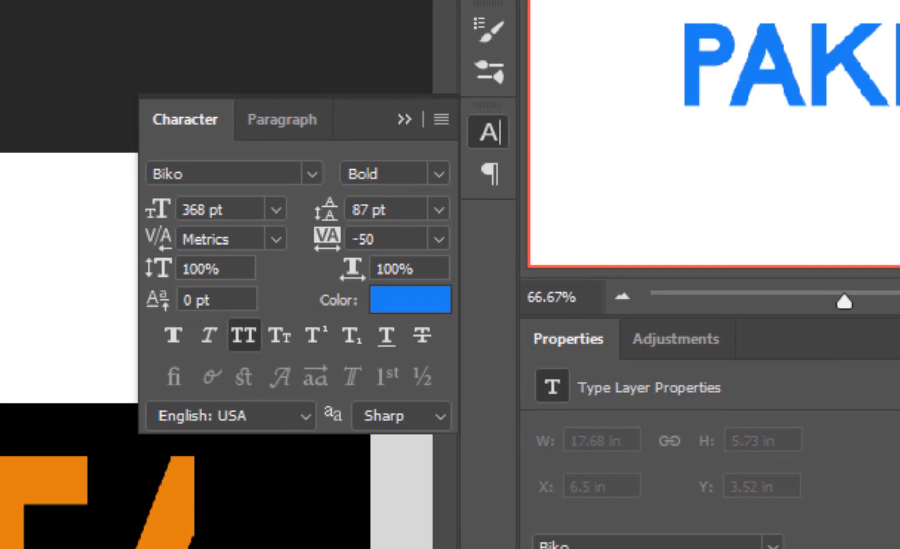
key("ctrl+Return")
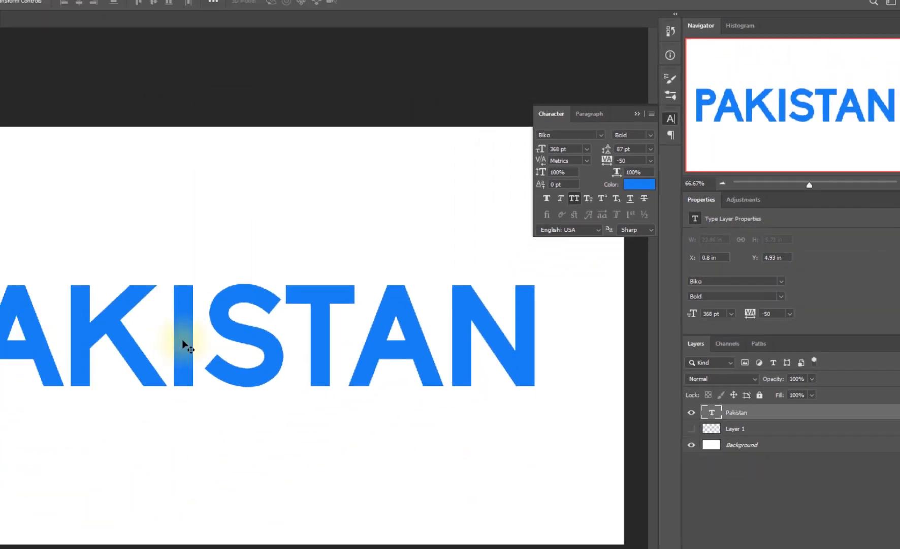
left_click_drag(295, 290, 116, 332)
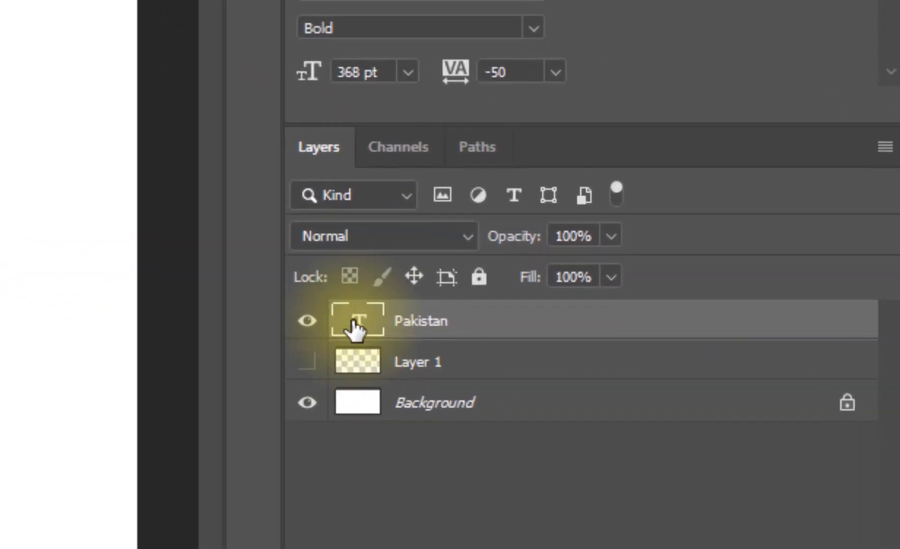
Load the Pakistan text layer's pixels as a selection and hide that layer.
right_click(357, 329)
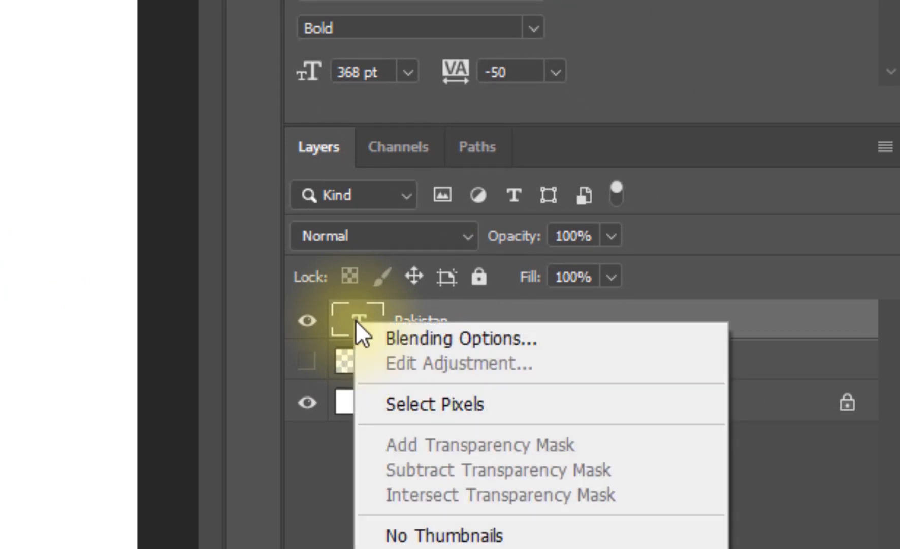
left_click(428, 408)
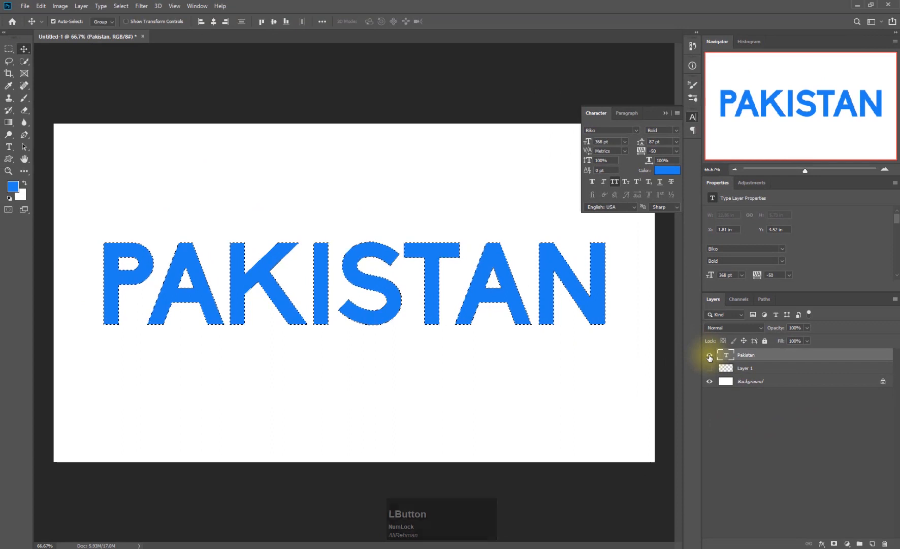
left_click(710, 358)
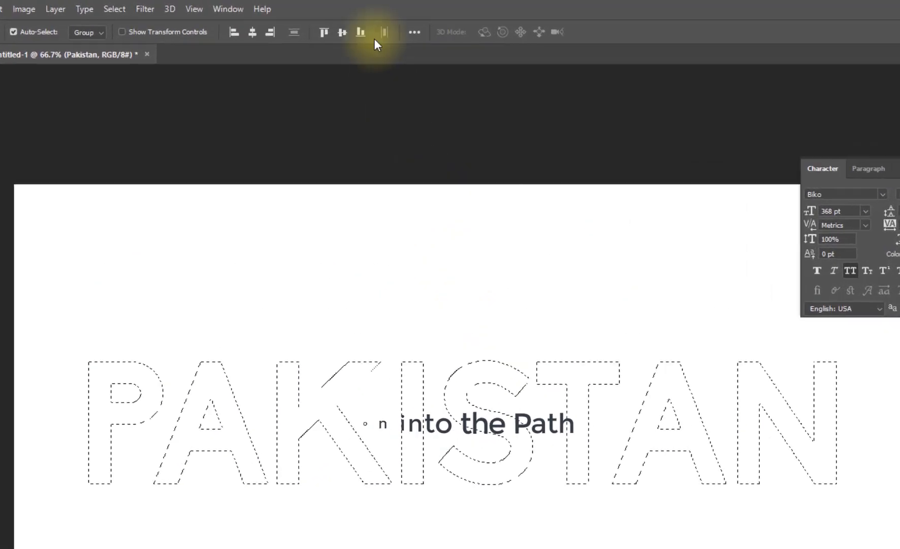
Convert the text selection into a work path with a tolerance of 2.0 pixels and return to the layer list.
left_click(252, 11)
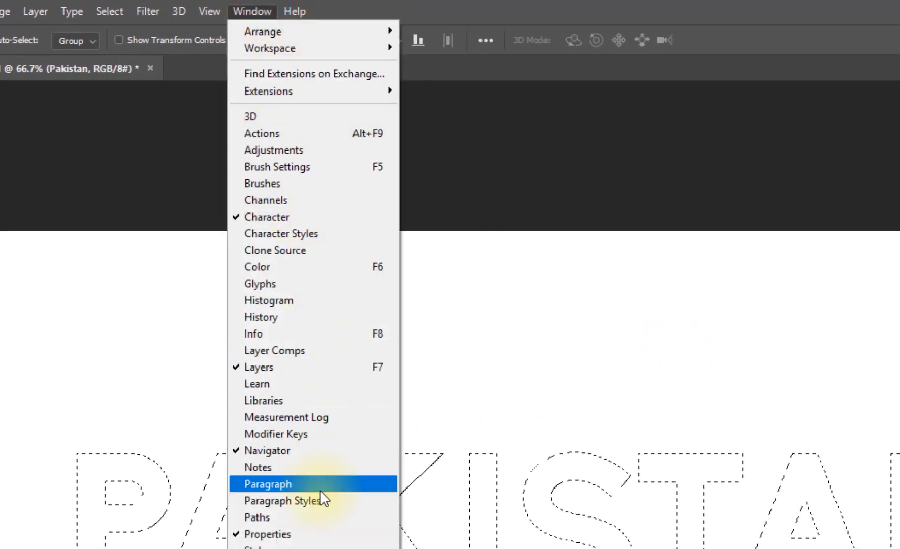
left_click(316, 514)
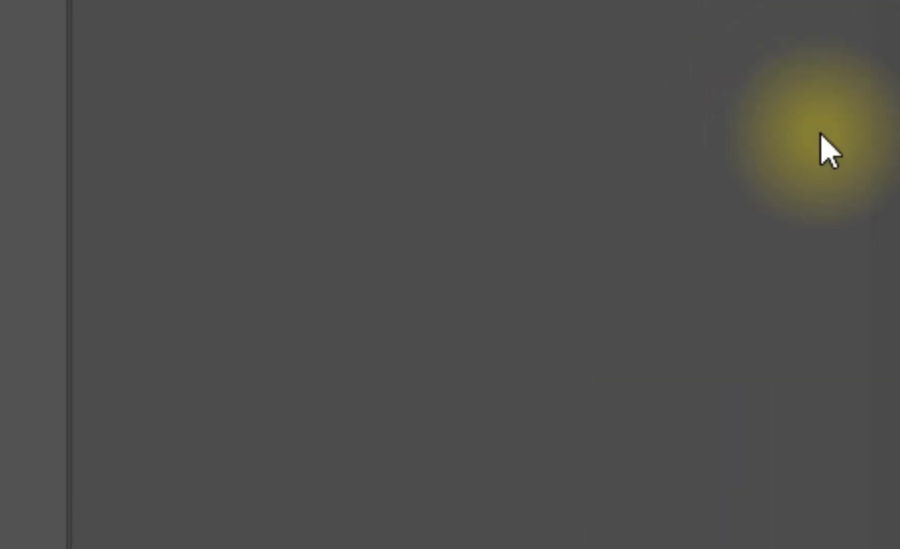
left_click(886, 102)
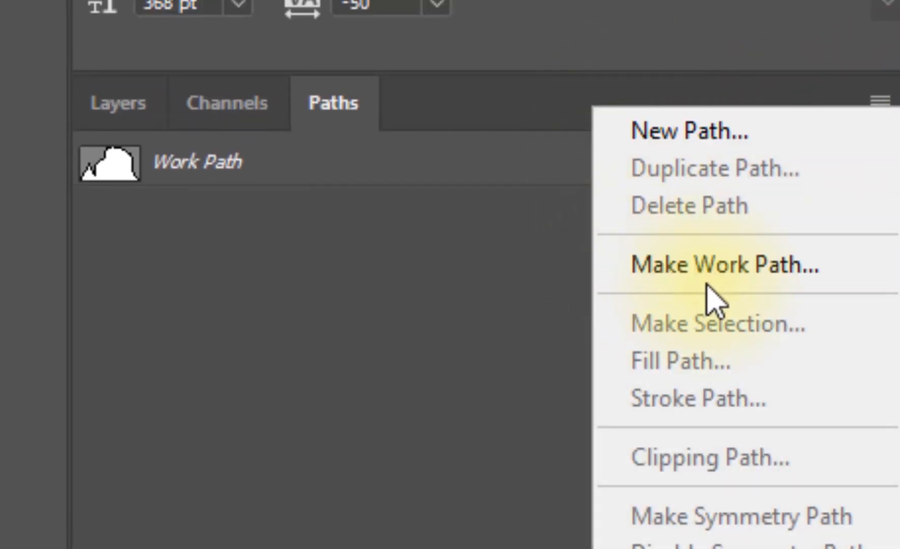
left_click(696, 267)
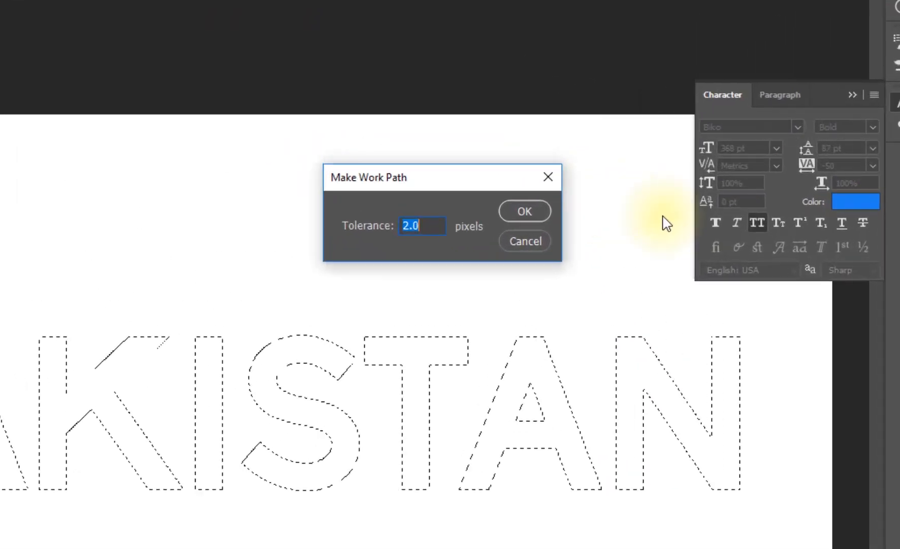
left_click_drag(429, 268, 353, 269)
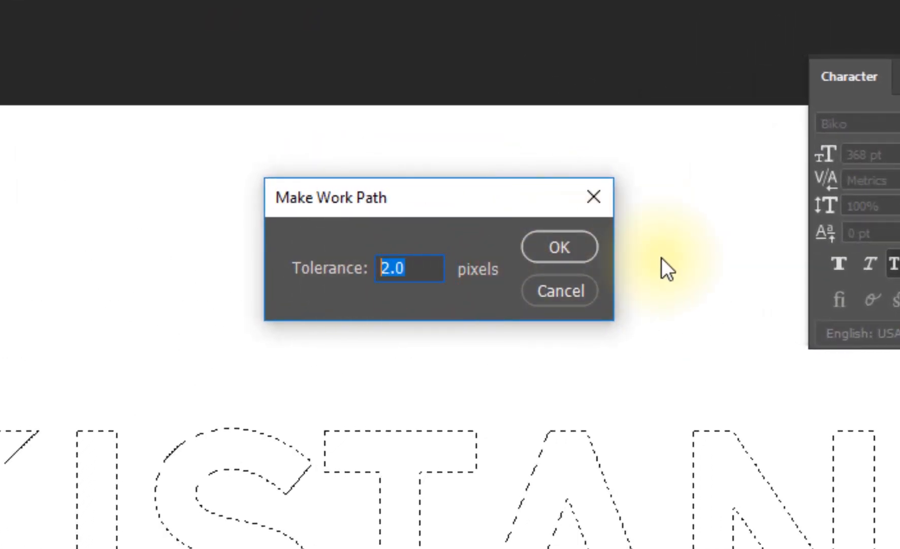
left_click(568, 246)
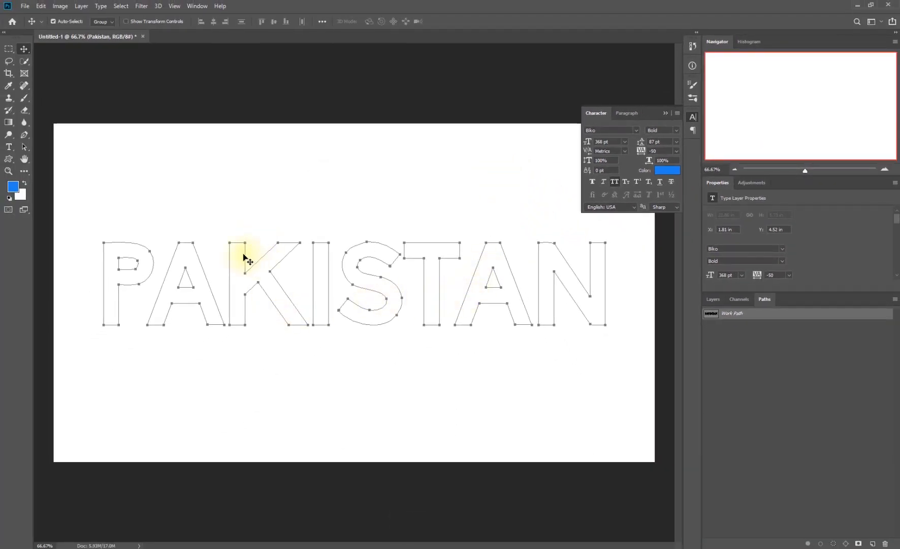
left_click(713, 300)
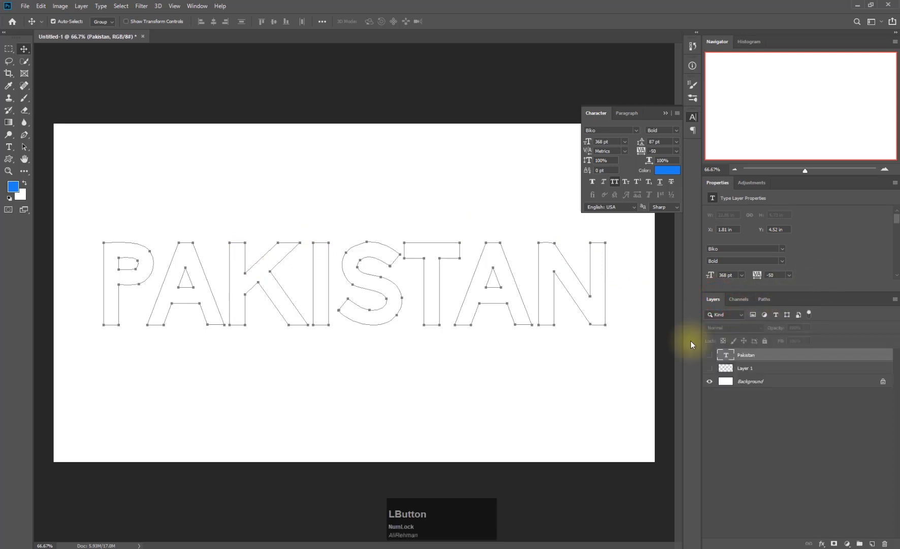
Add a new empty layer above the Pakistan text layer and ready the 588 px fish brush at a size of 45 px.
left_click(871, 543)
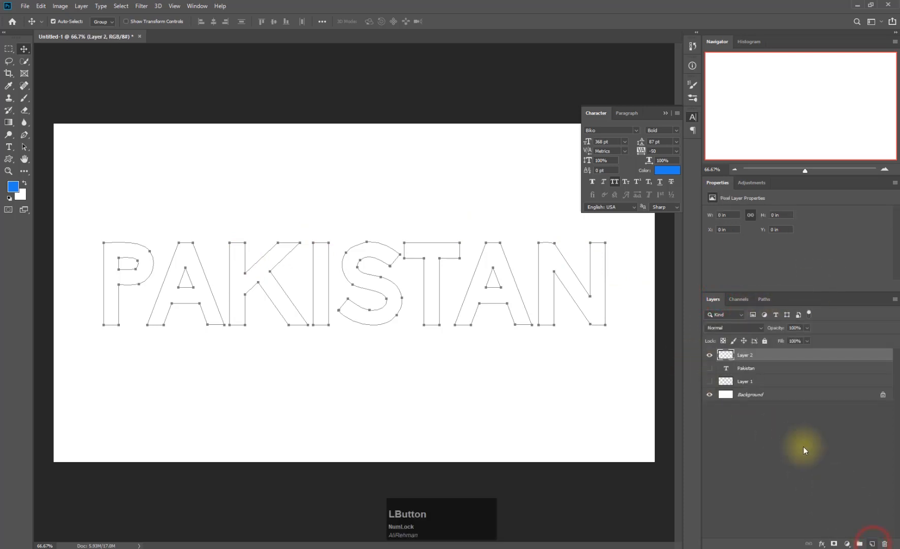
left_click(25, 101)
left_click(67, 21)
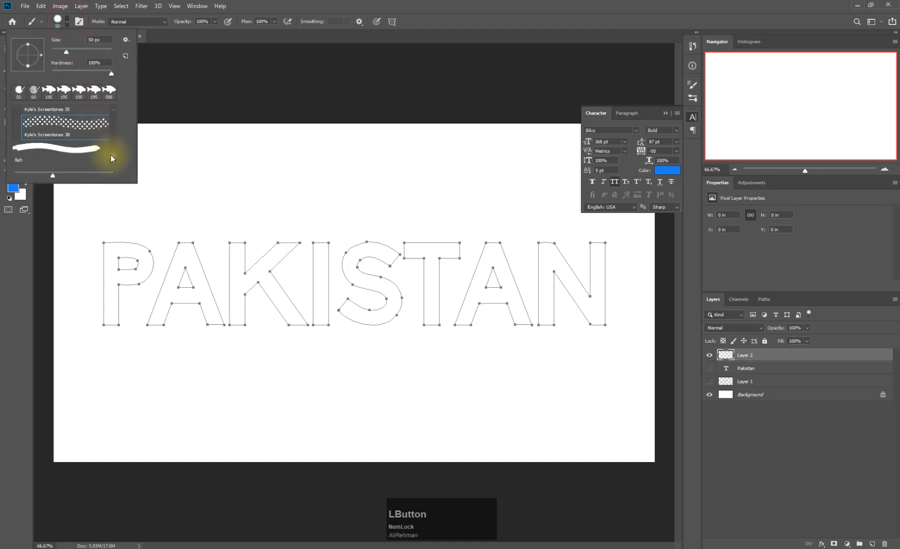
left_click(109, 94)
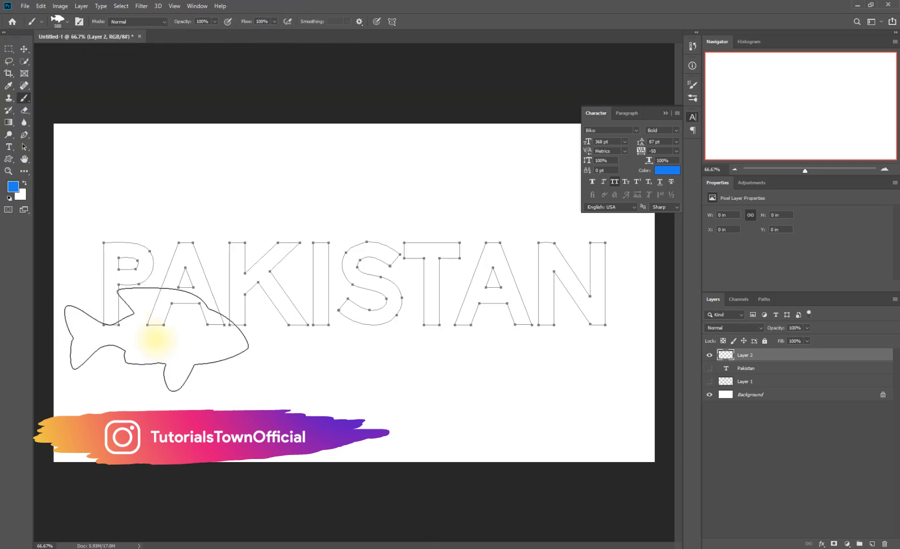
left_click_drag(142, 333, 55, 319)
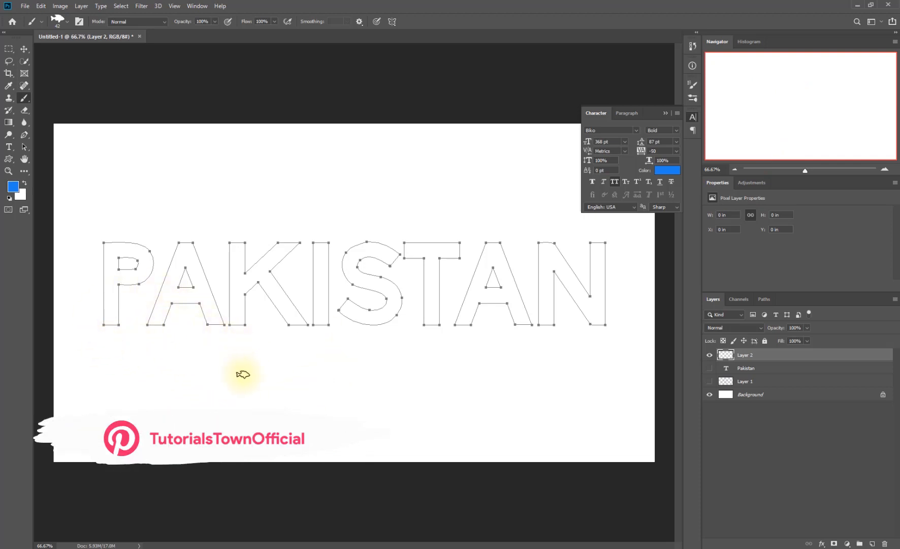
right_click(175, 367, "alt")
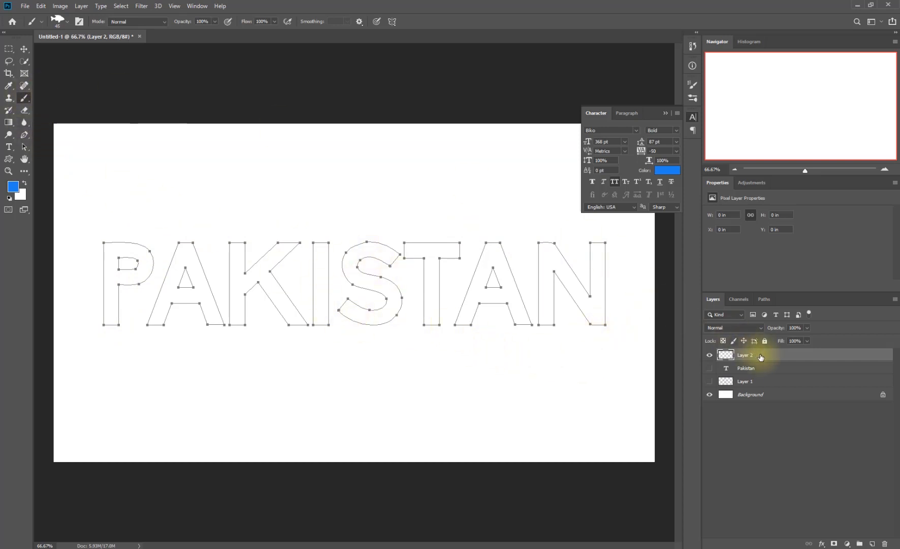
Try stroking the PAKISTAN work path with the fish brush at its current spacing and undo the stroke.
key("KP_Enter")
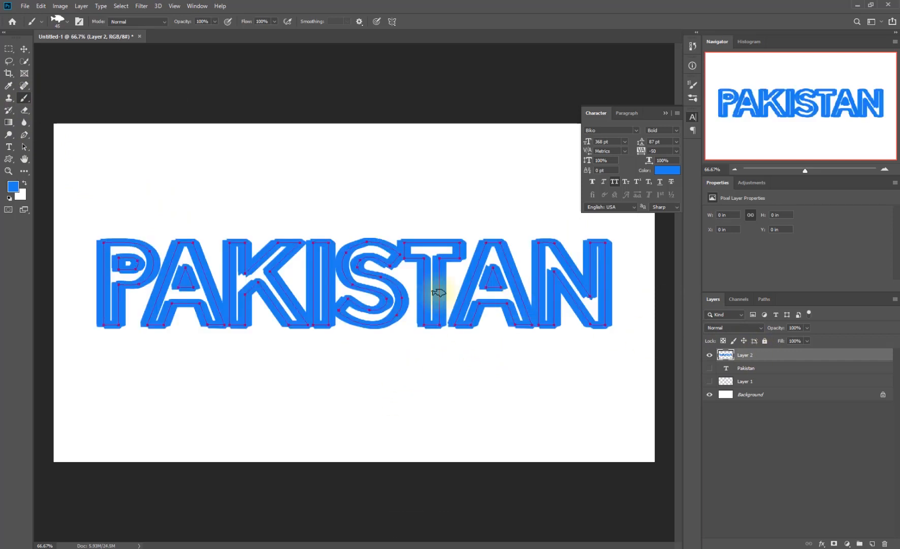
key("ctrl+z")
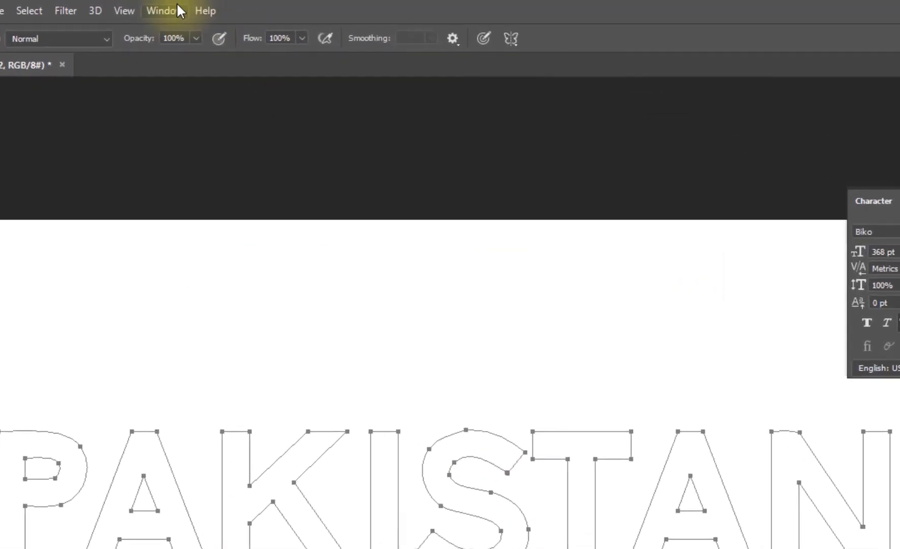
Open the brush settings and set the fish brush tip's spacing to 182%.
left_click(197, 6)
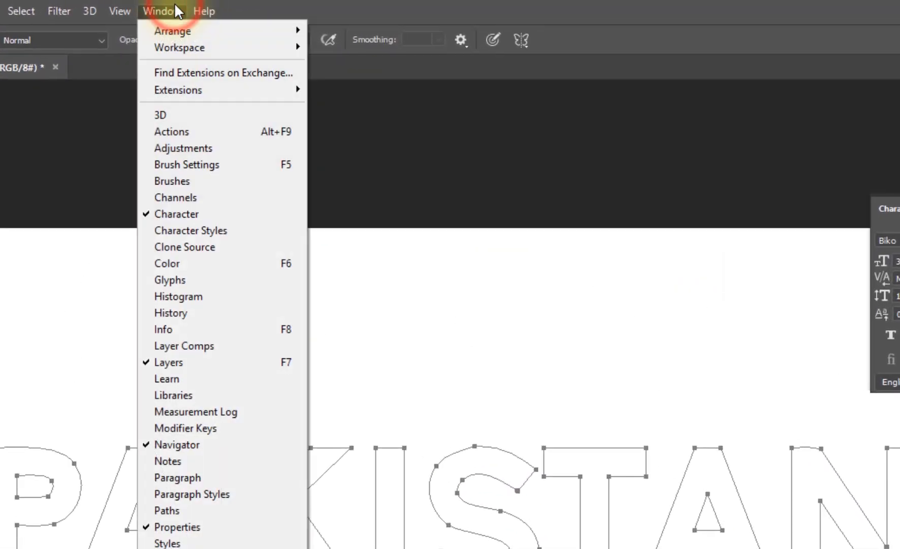
left_click(172, 181)
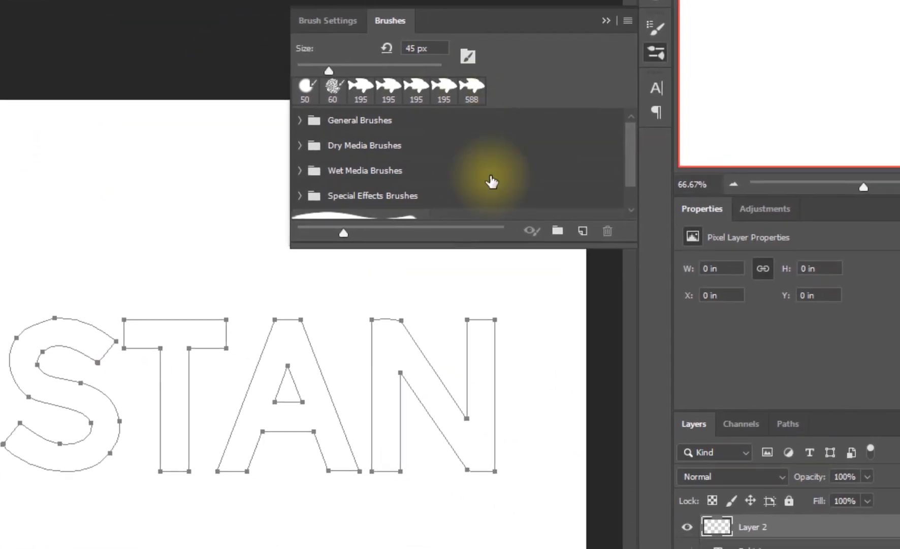
left_click(325, 15)
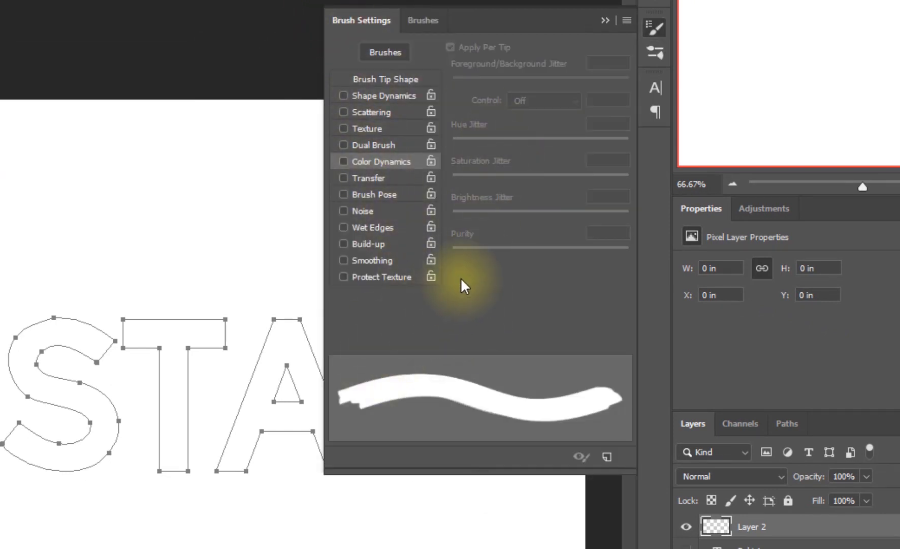
left_click(390, 78)
mouse_move(458, 315)
left_mouse_down()
mouse_move(513, 324)
mouse_move(576, 318)
left_mouse_up()
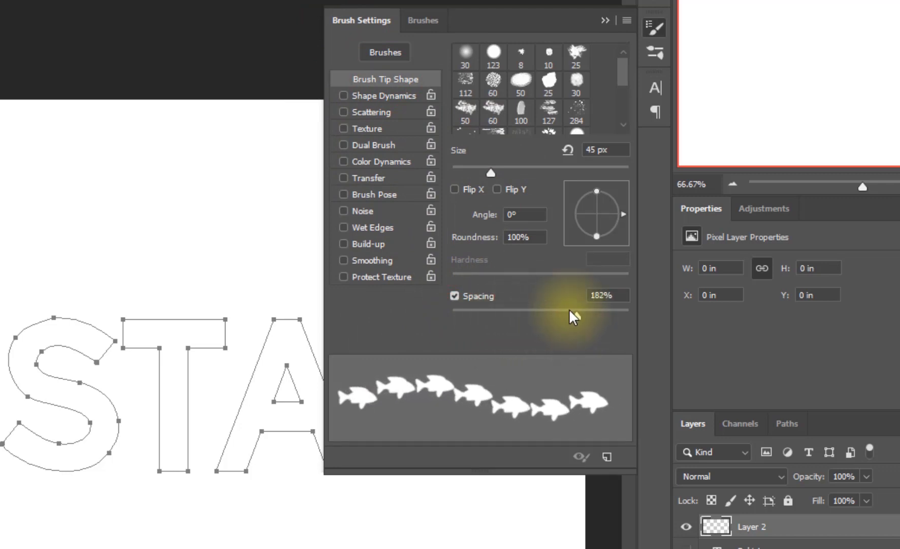
Enable Shape Dynamics for the fish brush with 71% size jitter, 12% minimum diameter and angle control set to Direction.
left_click(376, 96)
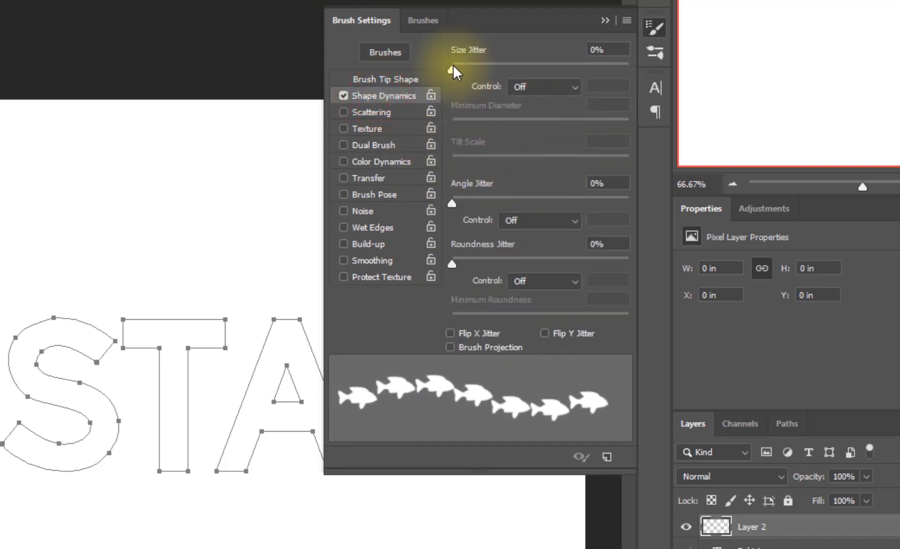
left_click_drag(453, 66, 577, 76)
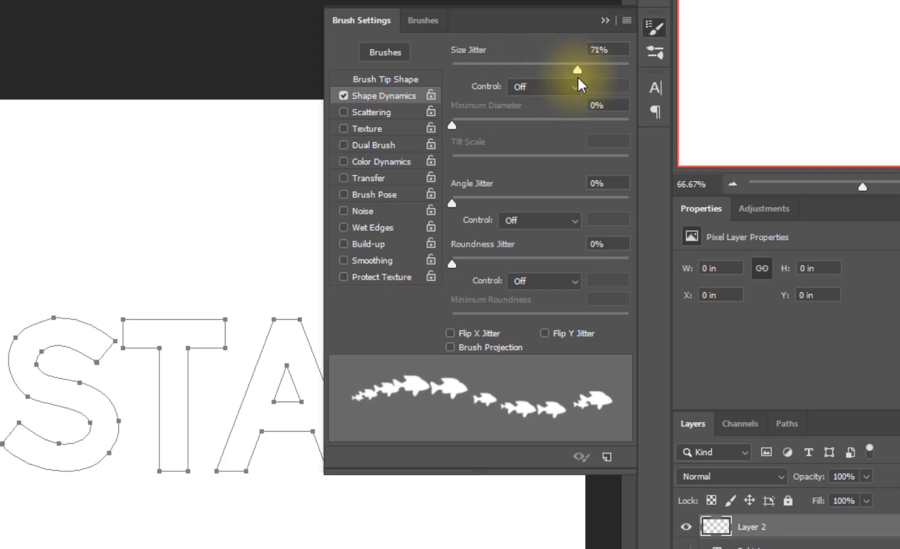
left_click_drag(454, 126, 476, 138)
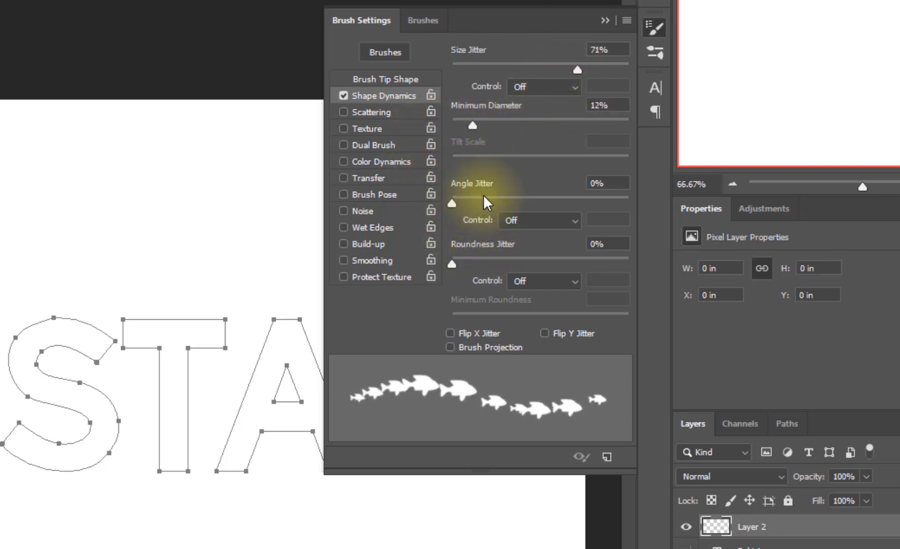
left_click(518, 222)
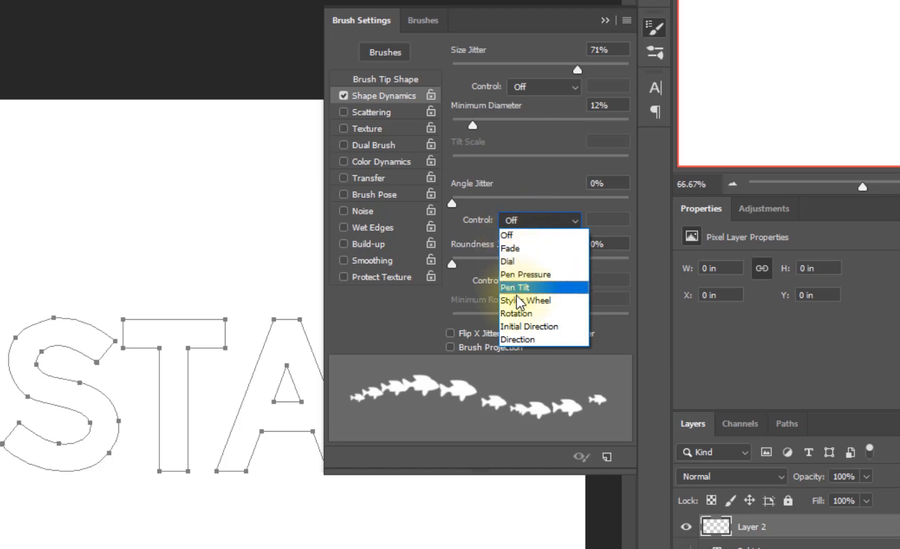
left_click(524, 340)
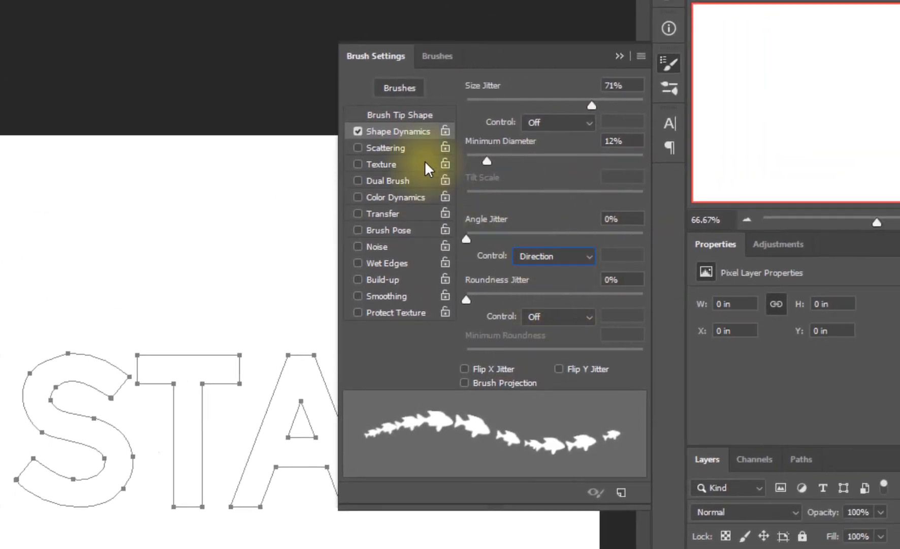
Enable Color Dynamics applied per tip, test the colours with an undone stroke, and set the hue jitter to 41%.
left_click(385, 198)
mouse_move(537, 174)
left_mouse_down()
mouse_move(544, 176)
mouse_move(527, 180)
left_mouse_up()
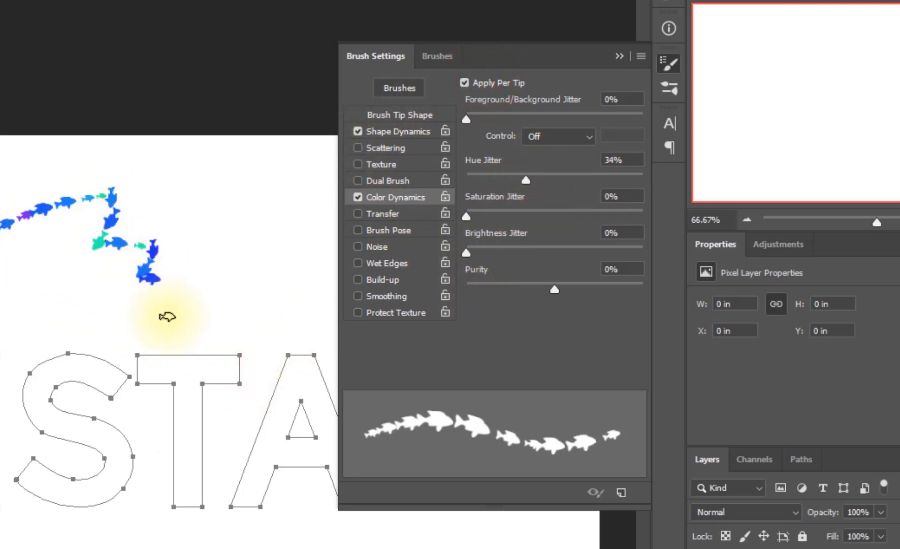
key("ctrl+z")
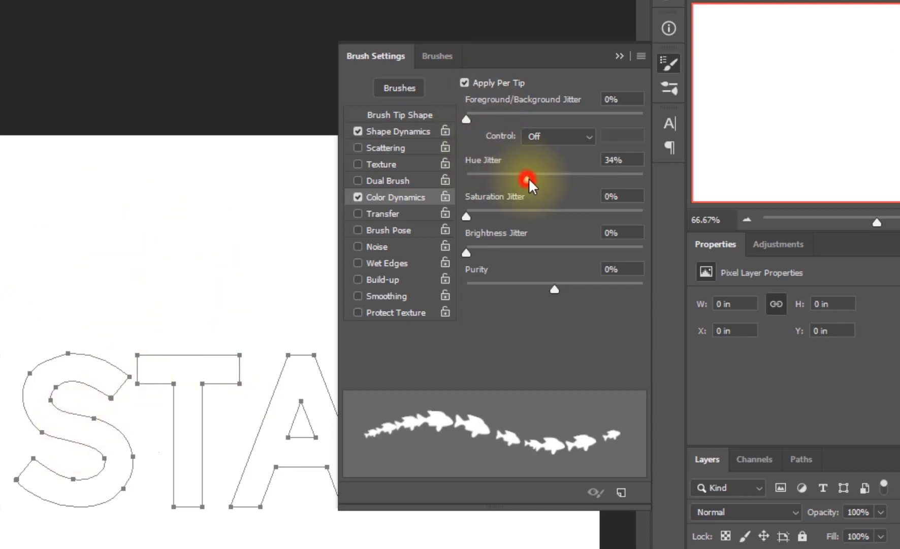
left_click_drag(538, 178, 539, 180)
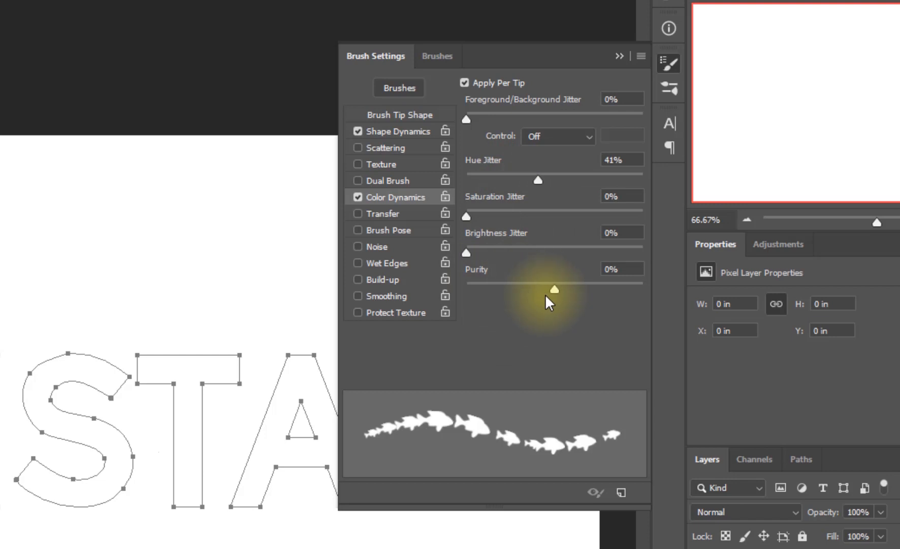
Save the adjusted brush as a new preset named "fish 1" including its tool settings, and close the brush settings.
left_click(617, 408)
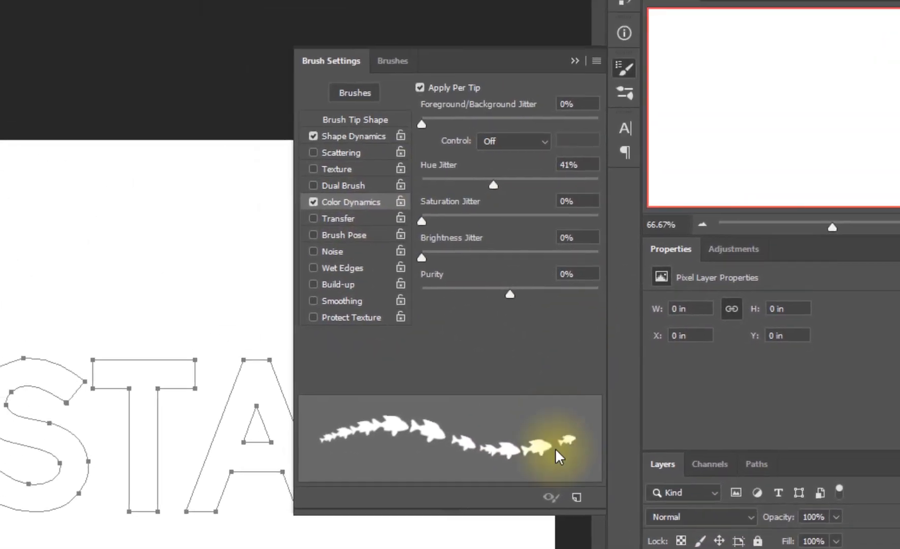
left_click(590, 515)
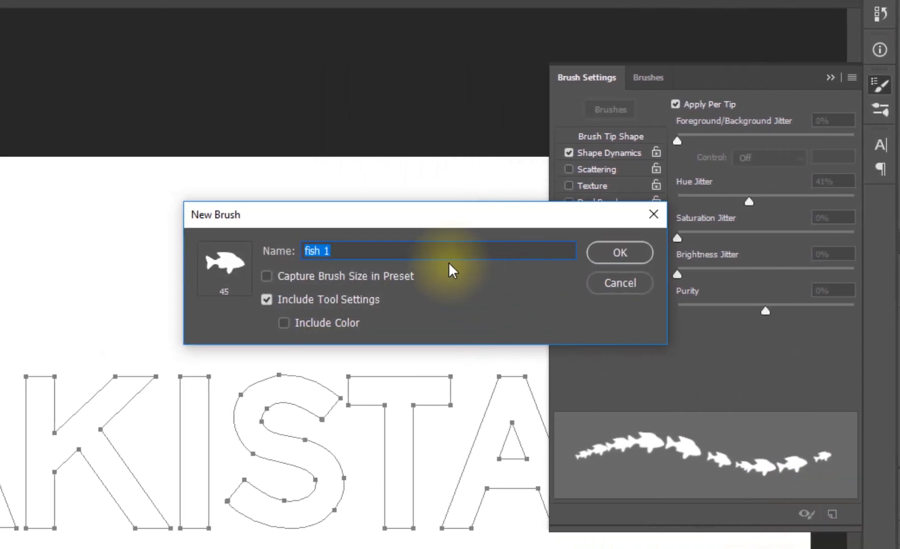
left_click(599, 248)
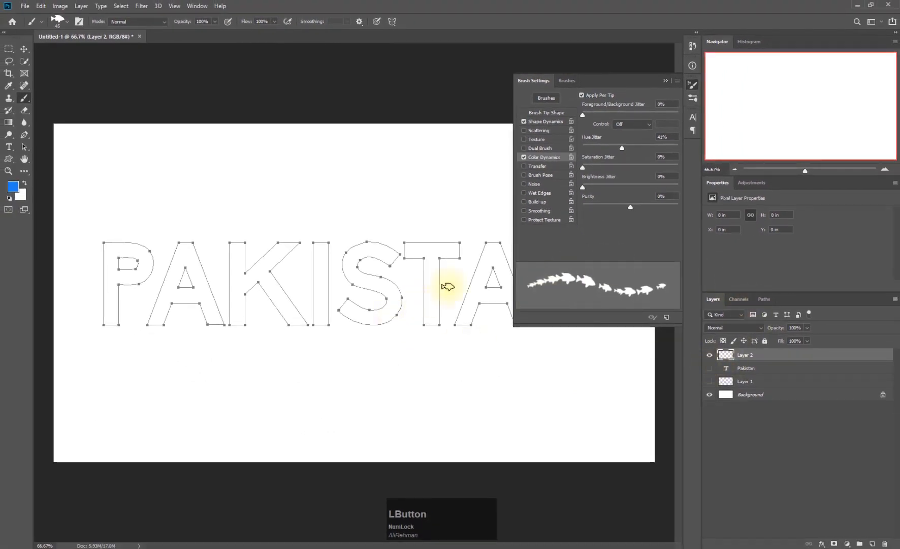
left_click(663, 80)
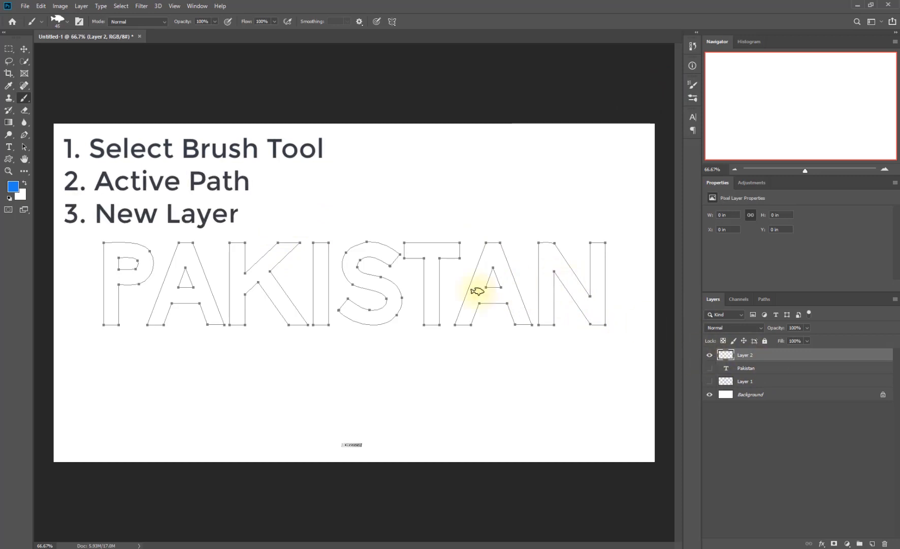
Stroke the PAKISTAN work path with the fish brush on the new layer, deselect the path and switch to the Move tool.
key("Return")
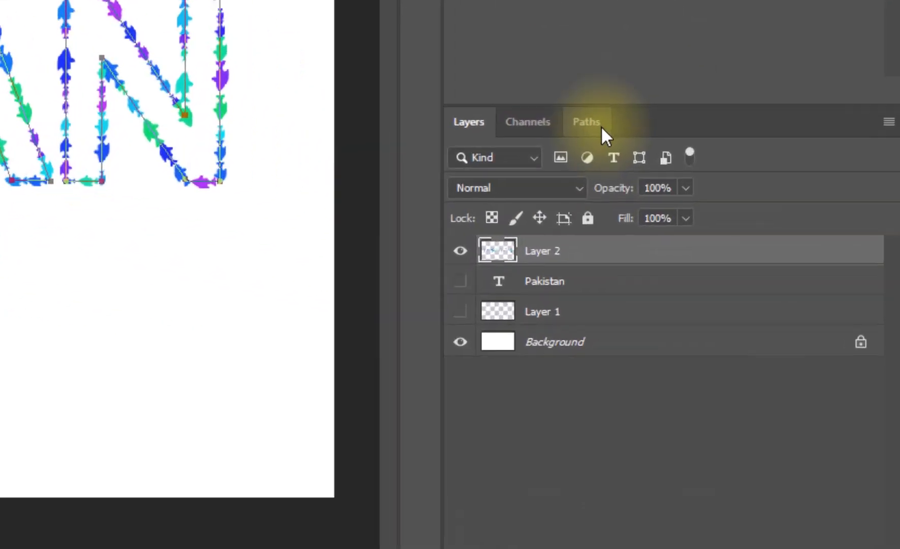
left_click(766, 300)
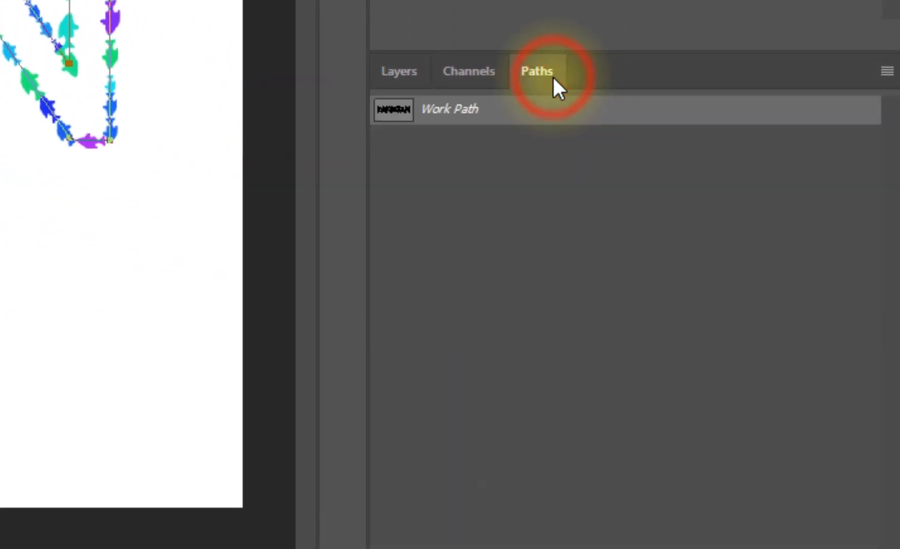
left_click(468, 213)
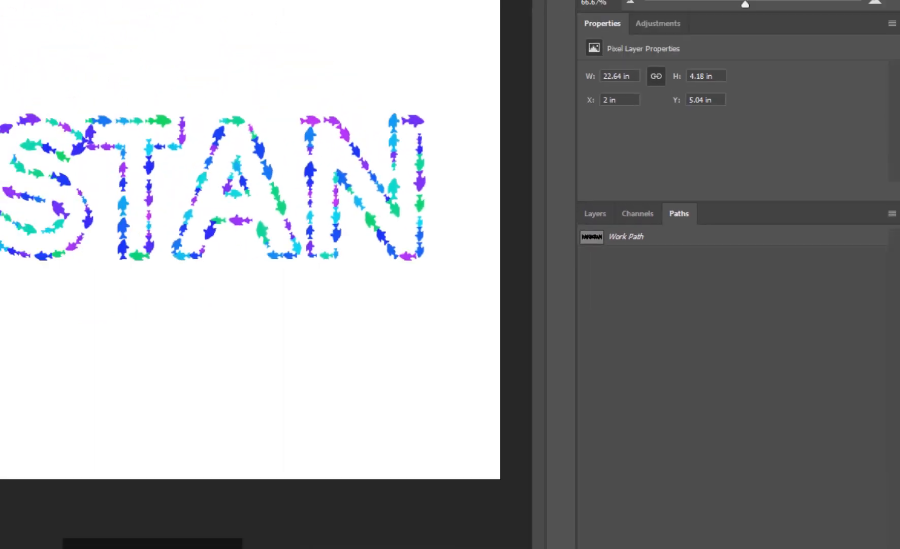
left_click(25, 47)
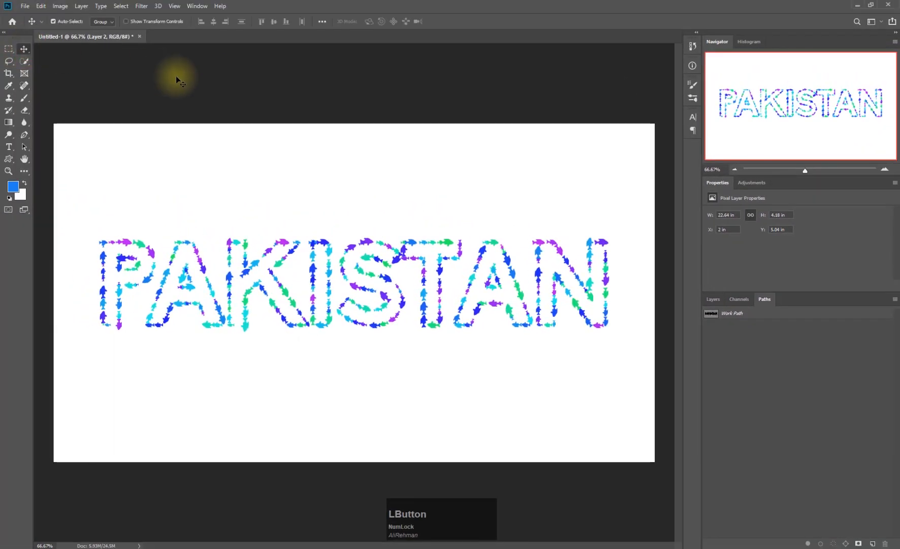